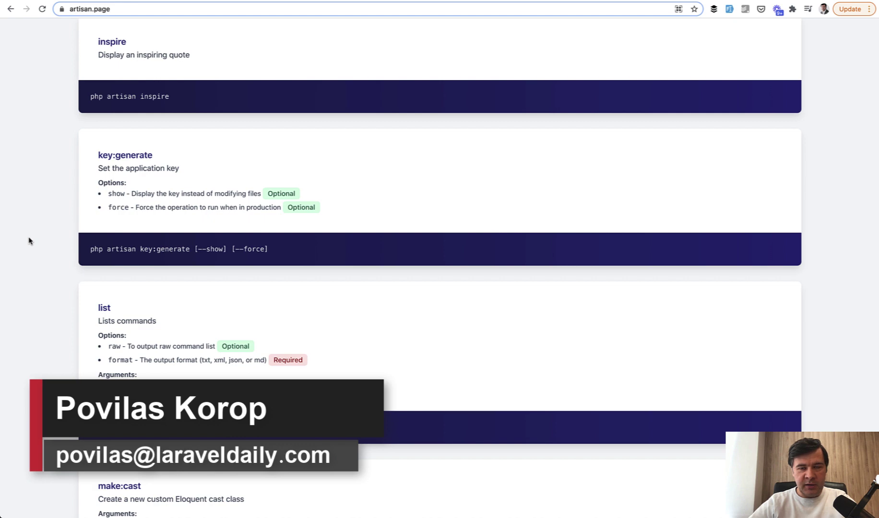
{"action": "scroll", "coordinate": [29, 241], "scroll_direction": "down", "scroll_amount": 1}
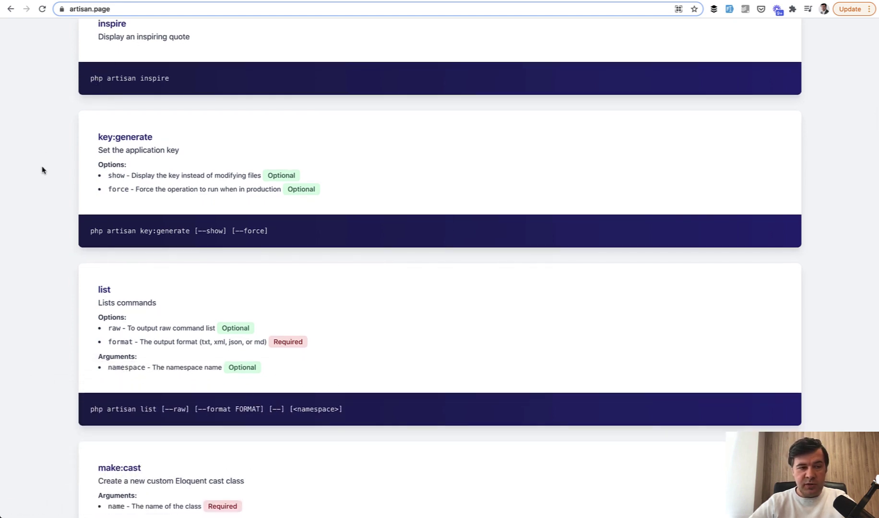
{"action": "scroll", "coordinate": [42, 172], "scroll_direction": "down", "scroll_amount": 4}
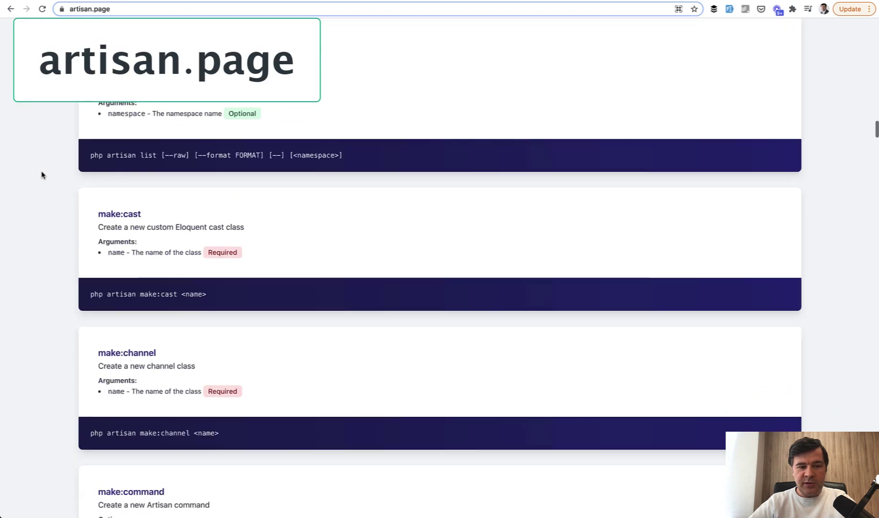
{"action": "scroll", "coordinate": [76, 290], "scroll_direction": "down", "scroll_amount": 2}
{"action": "scroll", "coordinate": [68, 292], "scroll_direction": "down", "scroll_amount": 1}
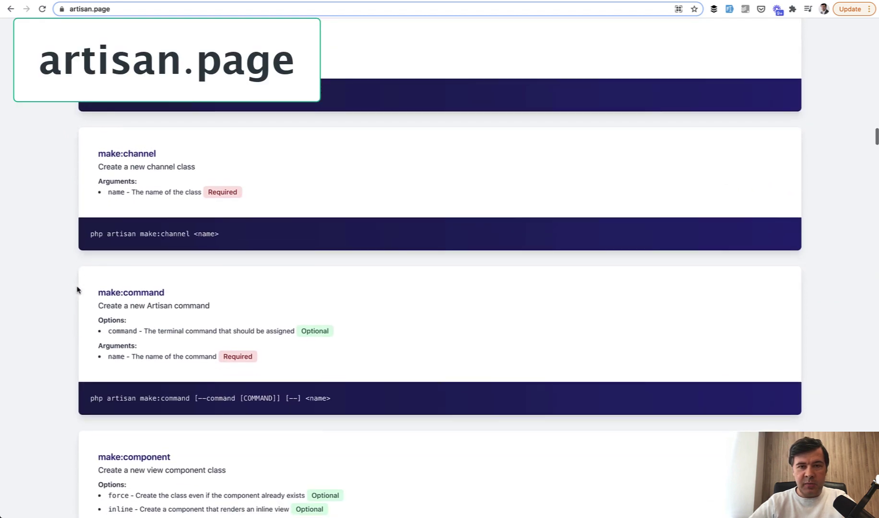
Step: Search the artisan.page command list for make:view and find no matches
{"action": "key", "text": "ctrl+f"}
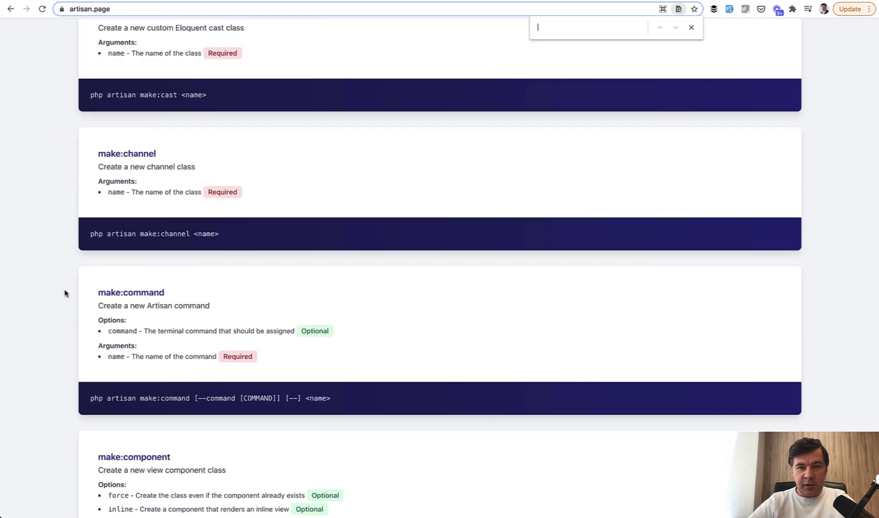
{"action": "type", "text": "make:view"}
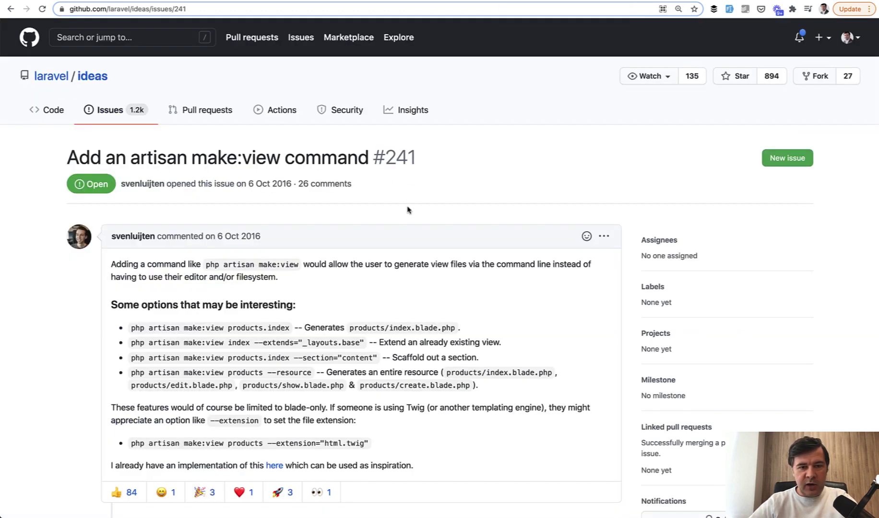
{"action": "scroll", "coordinate": [406, 237], "scroll_direction": "down", "scroll_amount": 1}
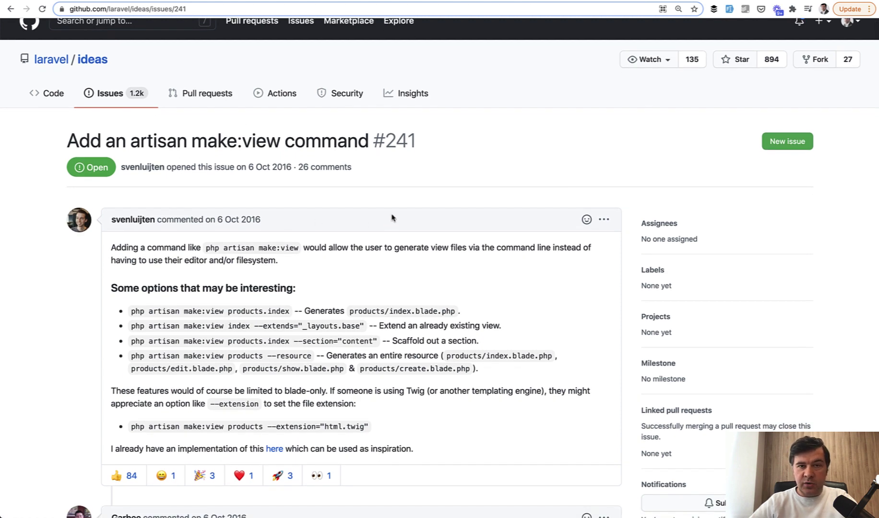
{"action": "scroll", "coordinate": [392, 217], "scroll_direction": "up", "scroll_amount": 1}
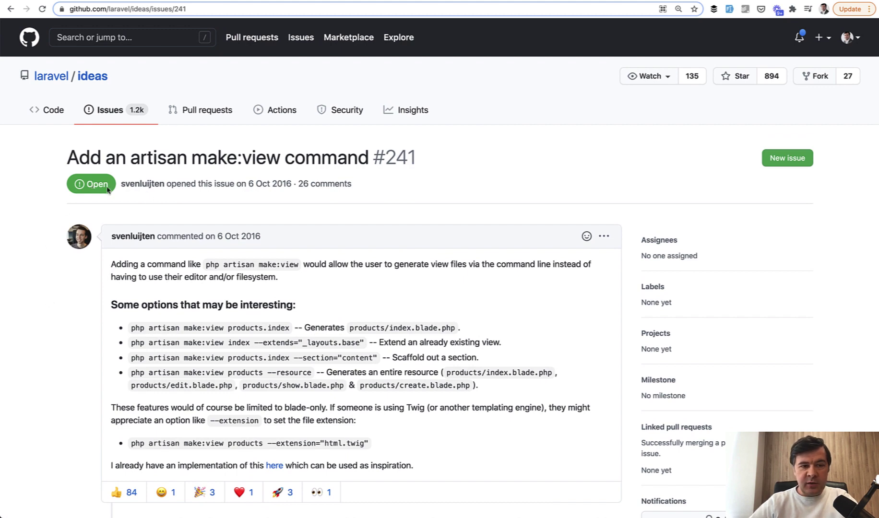
{"action": "scroll", "coordinate": [25, 316], "scroll_direction": "down", "scroll_amount": 2}
{"action": "scroll", "coordinate": [25, 317], "scroll_direction": "down", "scroll_amount": 1}
{"action": "scroll", "coordinate": [25, 316], "scroll_direction": "down", "scroll_amount": 1}
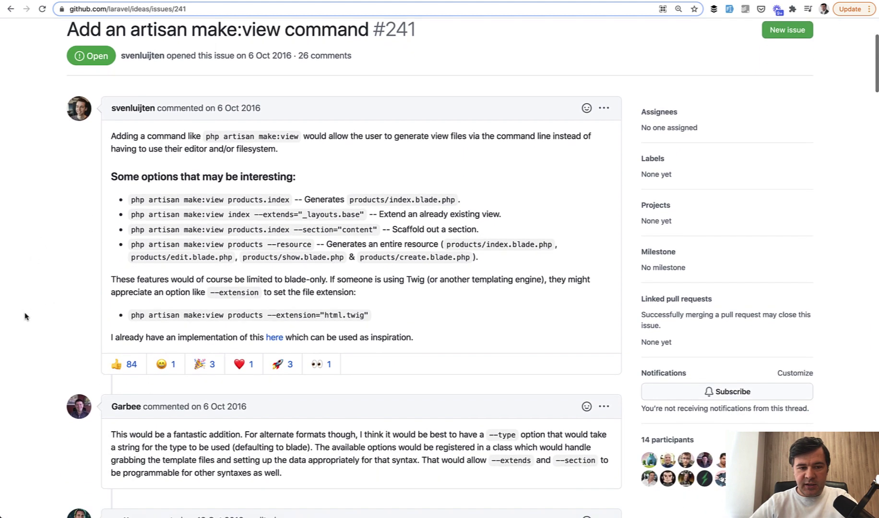
{"action": "scroll", "coordinate": [55, 251], "scroll_direction": "down", "scroll_amount": 1}
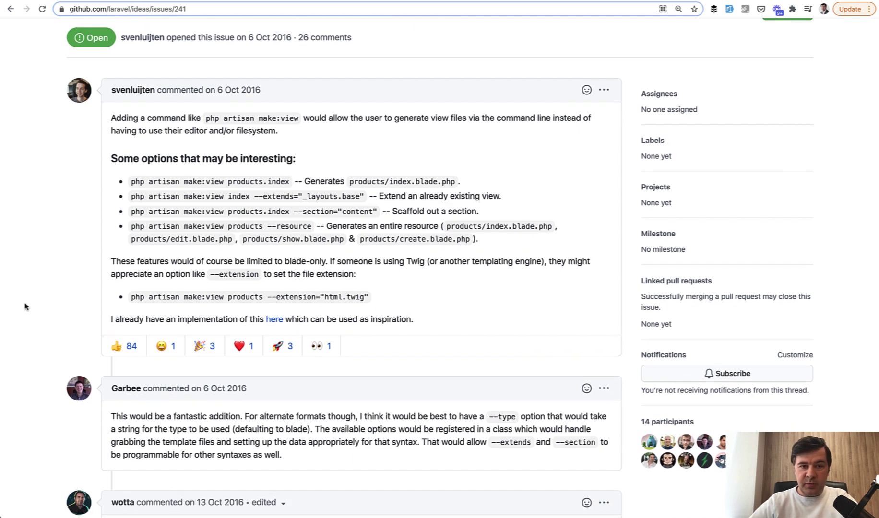
{"action": "scroll", "coordinate": [25, 306], "scroll_direction": "down", "scroll_amount": 1}
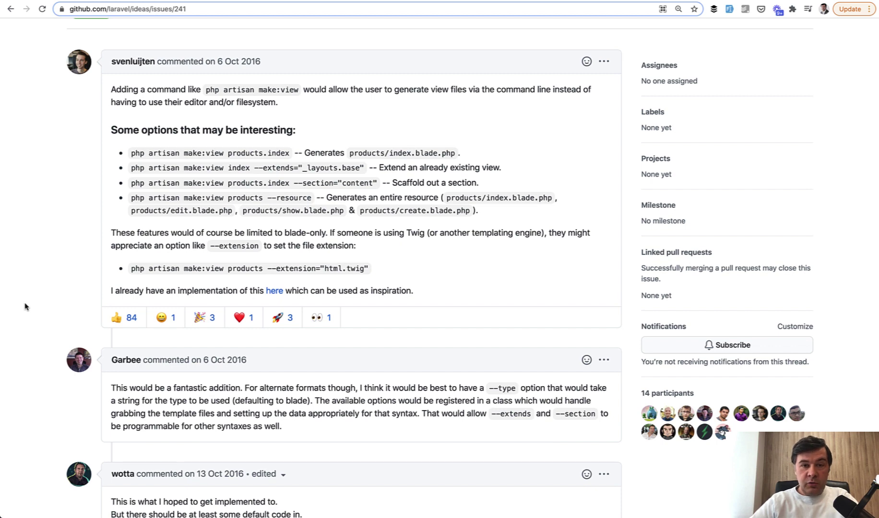
{"action": "left_click", "coordinate": [193, 289]}
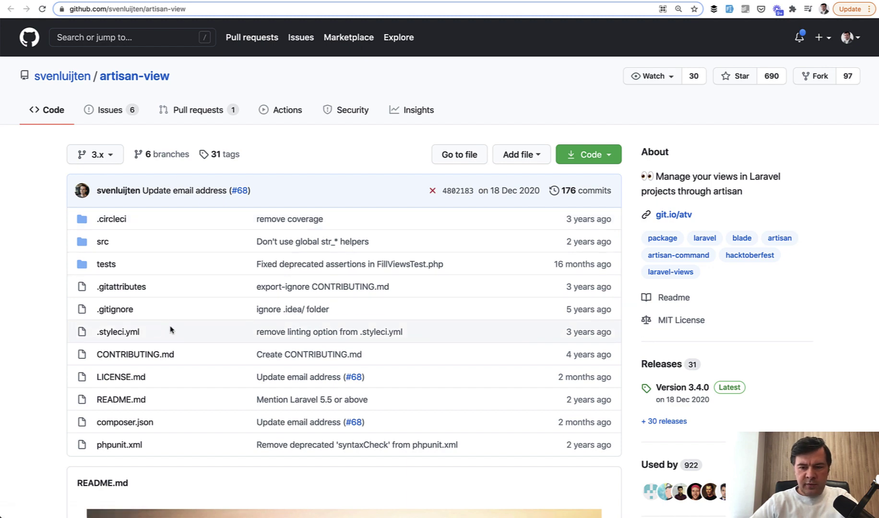
{"action": "key", "text": "alt+Left"}
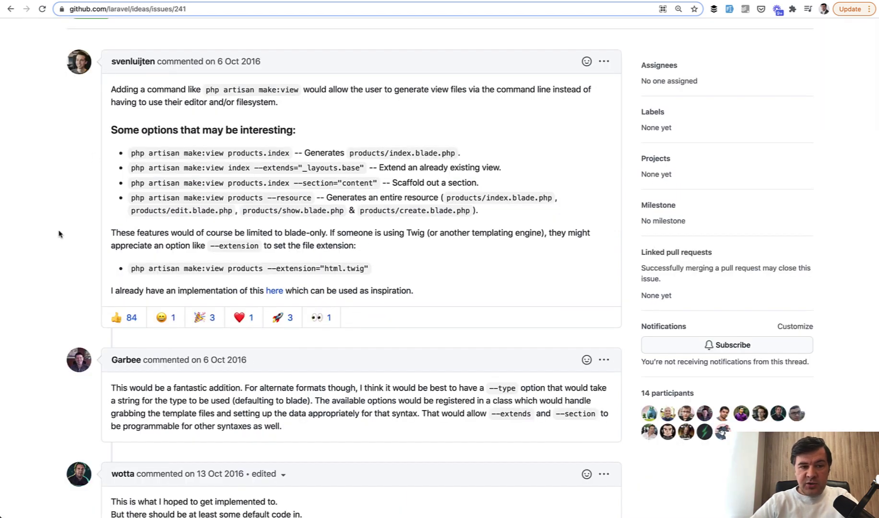
{"action": "scroll", "coordinate": [63, 238], "scroll_direction": "down", "scroll_amount": 3}
{"action": "scroll", "coordinate": [62, 238], "scroll_direction": "down", "scroll_amount": 3}
{"action": "scroll", "coordinate": [62, 238], "scroll_direction": "down", "scroll_amount": 2}
{"action": "scroll", "coordinate": [62, 238], "scroll_direction": "down", "scroll_amount": 2}
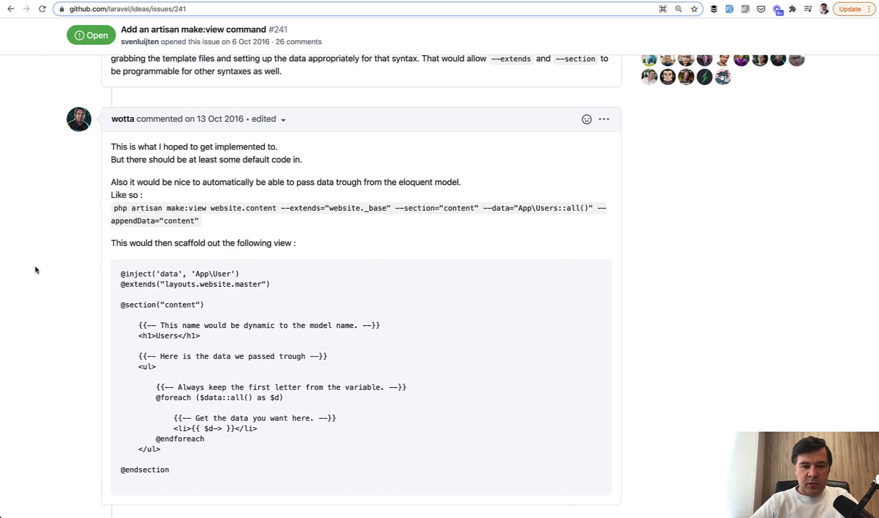
{"action": "scroll", "coordinate": [35, 269], "scroll_direction": "down", "scroll_amount": 1}
{"action": "scroll", "coordinate": [35, 269], "scroll_direction": "down", "scroll_amount": 1}
{"action": "scroll", "coordinate": [35, 269], "scroll_direction": "down", "scroll_amount": 2}
{"action": "scroll", "coordinate": [35, 269], "scroll_direction": "down", "scroll_amount": 3}
{"action": "scroll", "coordinate": [35, 269], "scroll_direction": "down", "scroll_amount": 2}
{"action": "scroll", "coordinate": [35, 270], "scroll_direction": "down", "scroll_amount": 3}
{"action": "scroll", "coordinate": [35, 270], "scroll_direction": "down", "scroll_amount": 3}
{"action": "scroll", "coordinate": [35, 269], "scroll_direction": "down", "scroll_amount": 3}
{"action": "scroll", "coordinate": [35, 269], "scroll_direction": "down", "scroll_amount": 3}
{"action": "scroll", "coordinate": [35, 269], "scroll_direction": "down", "scroll_amount": 2}
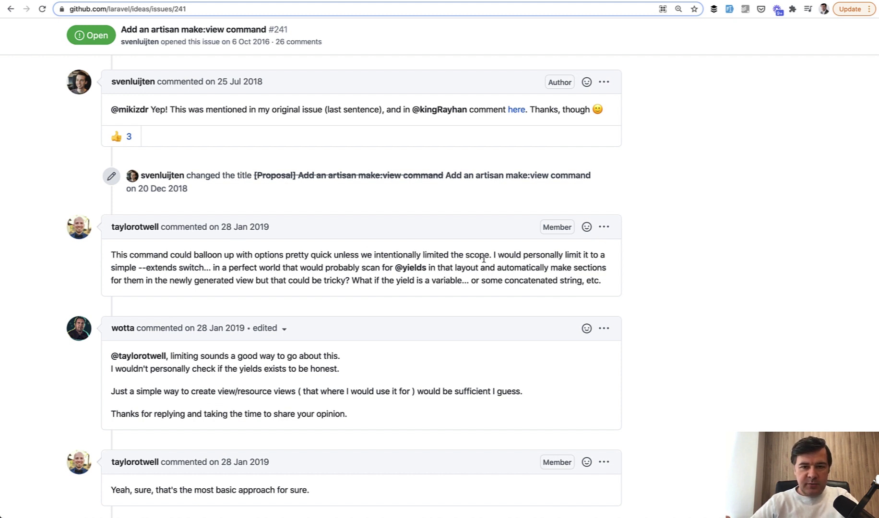
{"action": "scroll", "coordinate": [484, 259], "scroll_direction": "down", "scroll_amount": 4}
{"action": "scroll", "coordinate": [484, 259], "scroll_direction": "down", "scroll_amount": 3}
{"action": "scroll", "coordinate": [483, 259], "scroll_direction": "down", "scroll_amount": 2}
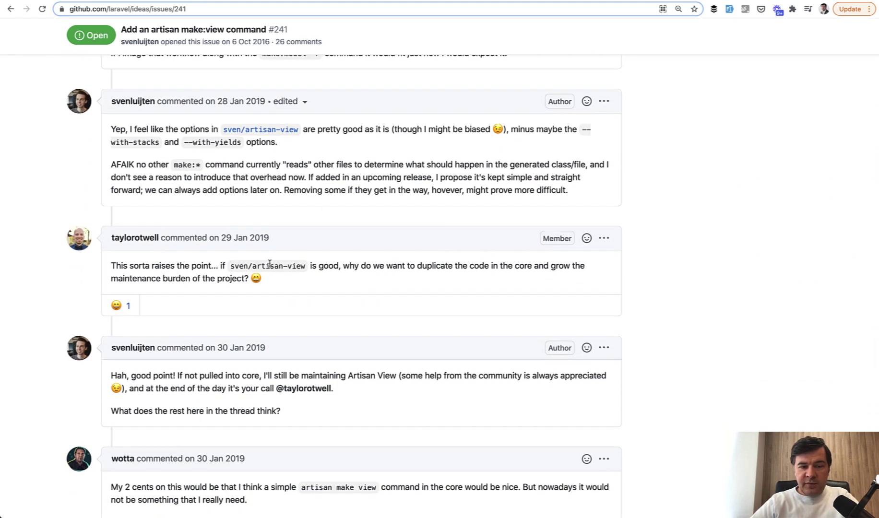
Step: Highlight the comment about duplicating artisan-view in core, then clear the highlight
{"action": "triple_click", "coordinate": [273, 266]}
{"action": "left_click", "coordinate": [344, 284]}
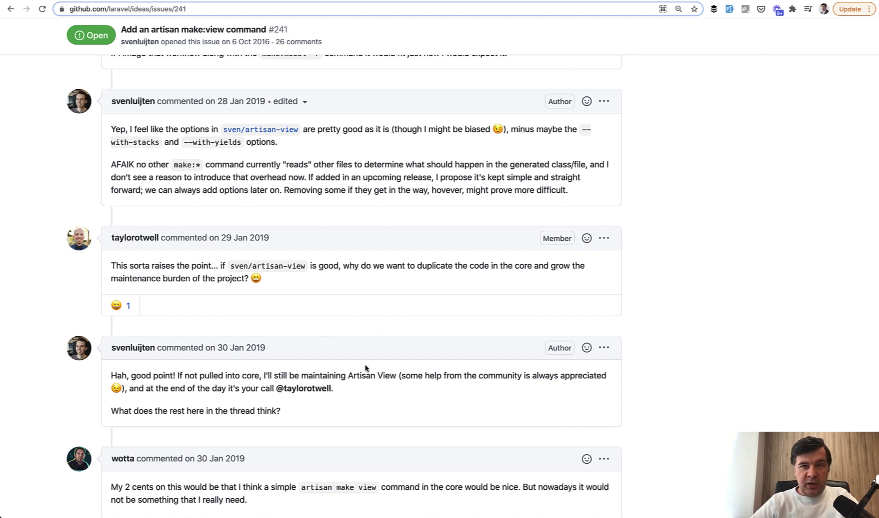
{"action": "scroll", "coordinate": [16, 318], "scroll_direction": "down", "scroll_amount": 3}
{"action": "scroll", "coordinate": [16, 318], "scroll_direction": "down", "scroll_amount": 4}
{"action": "scroll", "coordinate": [16, 319], "scroll_direction": "down", "scroll_amount": 3}
{"action": "scroll", "coordinate": [17, 318], "scroll_direction": "down", "scroll_amount": 3}
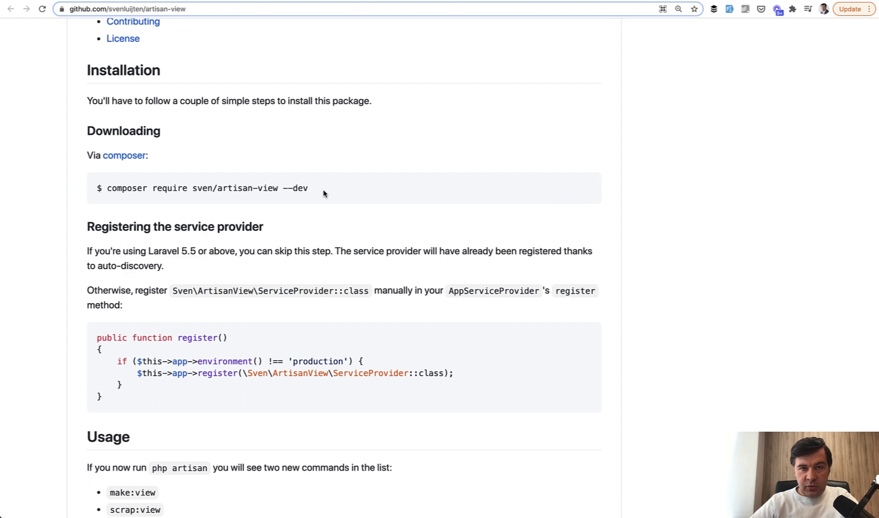
Step: Return to the local project's login page at project.test/login
{"action": "key", "text": "ctrl+Tab"}
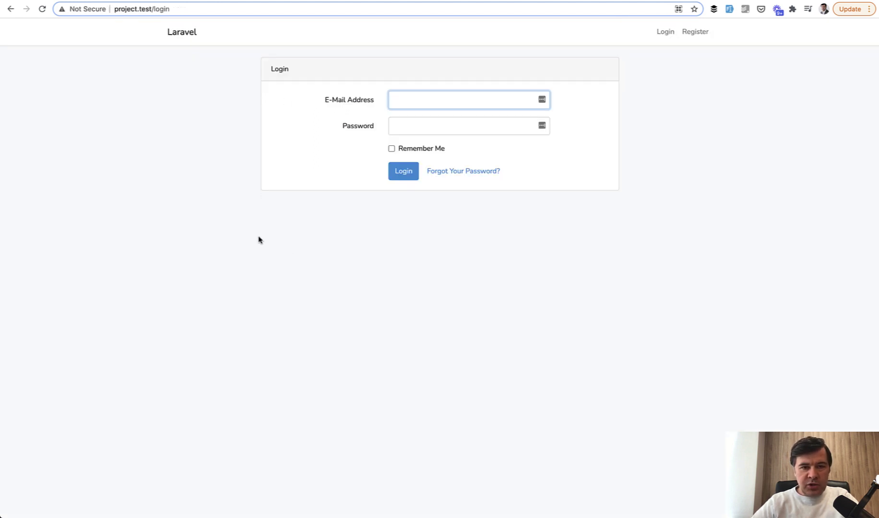
Step: Confirm login.blade.php extends layouts.app and app.blade.php yields 'content', then return to the browser
{"action": "key", "text": "super+Tab"}
{"action": "key", "text": "super+Tab"}
{"action": "key", "text": "super+Tab"}
{"action": "key", "text": "super+Tab"}
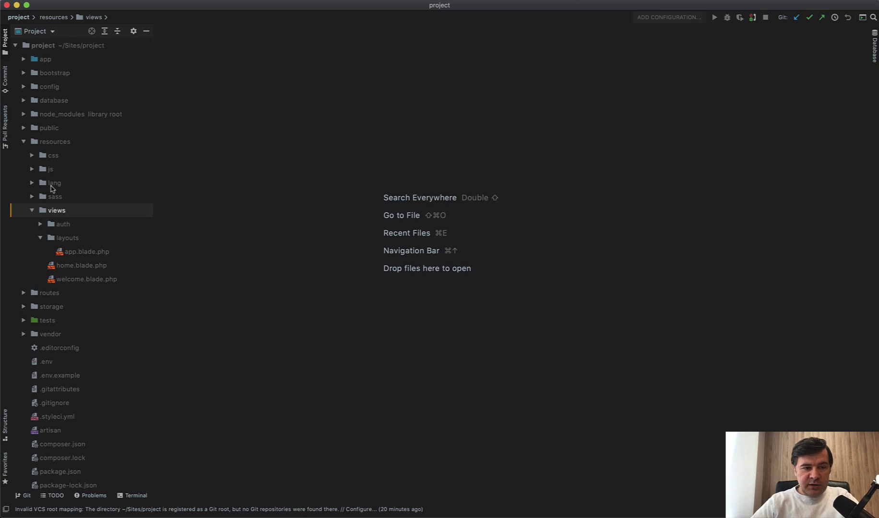
{"action": "double_click", "coordinate": [59, 224]}
{"action": "double_click", "coordinate": [77, 253]}
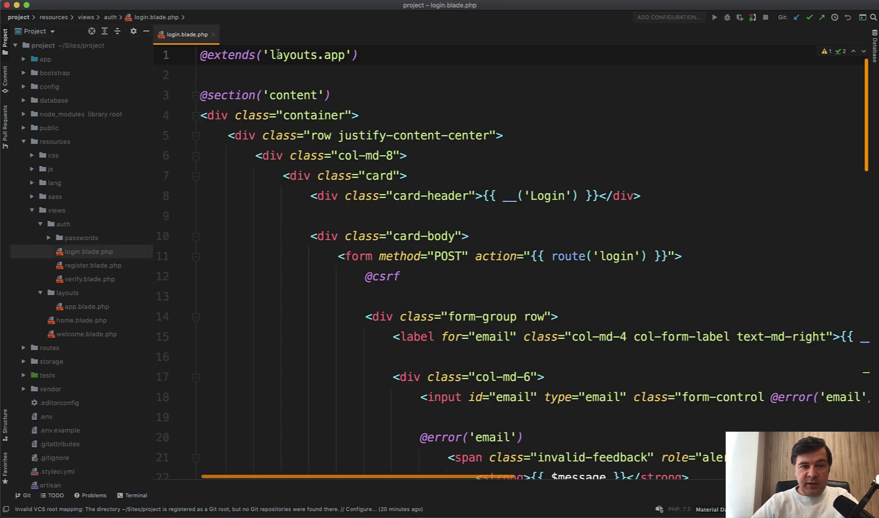
{"action": "left_click_drag", "start_coordinate": [280, 56], "coordinate": [399, 74]}
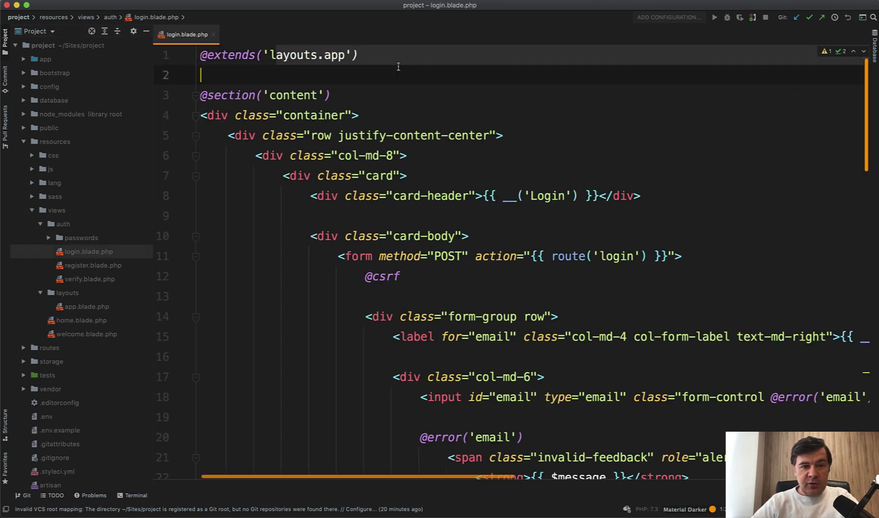
{"action": "double_click", "coordinate": [89, 306]}
{"action": "scroll", "coordinate": [380, 332], "scroll_direction": "up", "scroll_amount": 10}
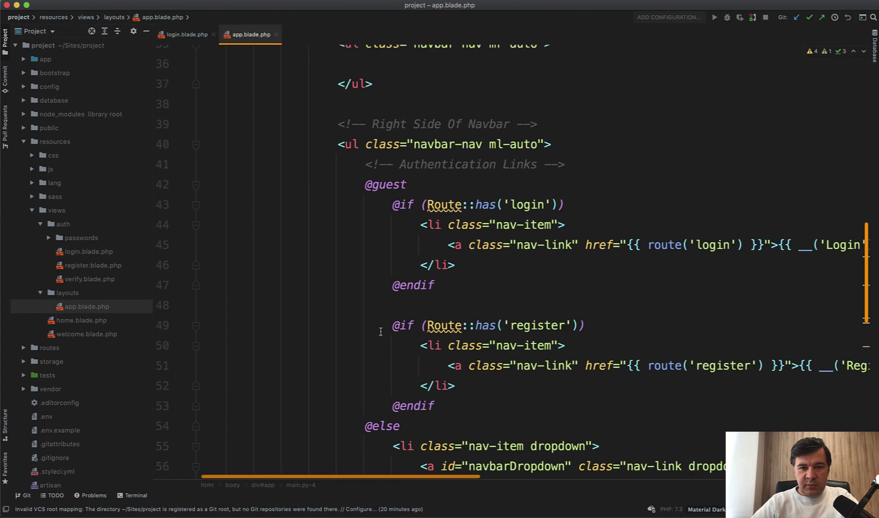
{"action": "scroll", "coordinate": [380, 332], "scroll_direction": "up", "scroll_amount": 3}
{"action": "scroll", "coordinate": [379, 332], "scroll_direction": "down", "scroll_amount": 10}
{"action": "scroll", "coordinate": [380, 332], "scroll_direction": "down", "scroll_amount": 3}
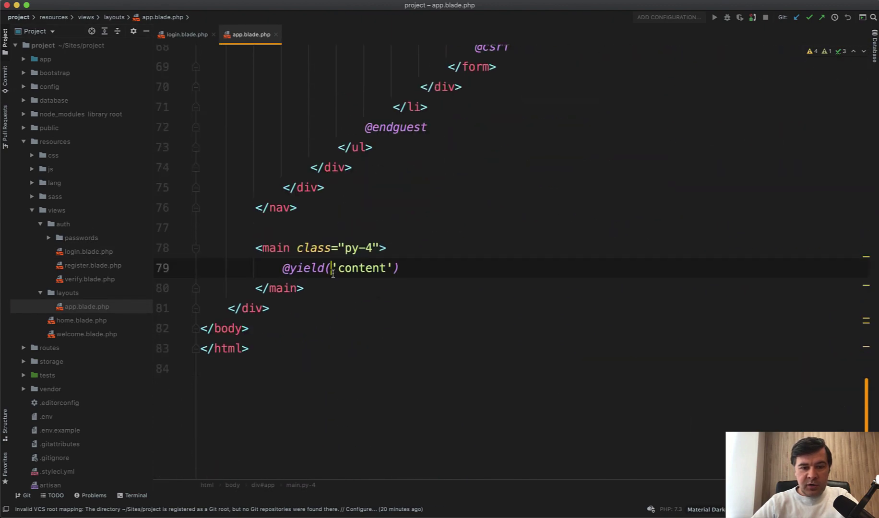
{"action": "triple_click", "coordinate": [331, 272]}
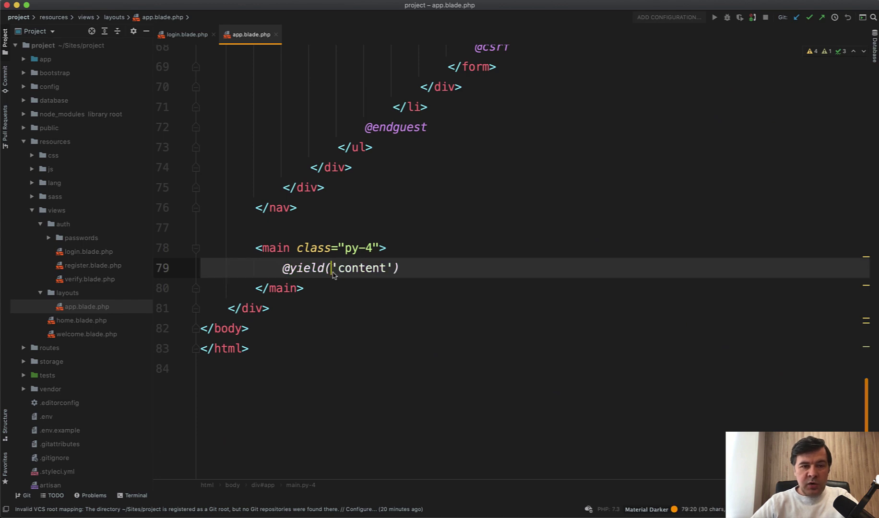
{"action": "key", "text": "super+Tab"}
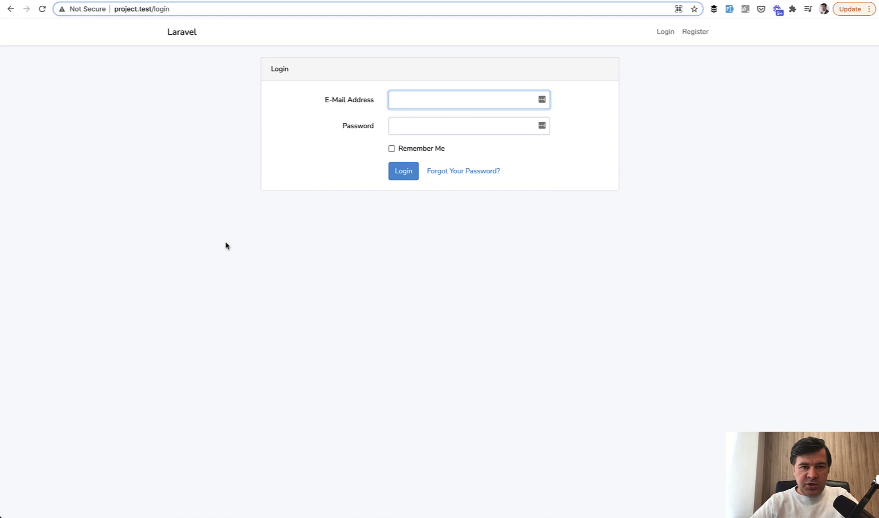
Step: Run php artisan make:view users.index in Terminal to create the view
{"action": "key", "text": "super+Tab"}
{"action": "key", "text": "super+Tab"}
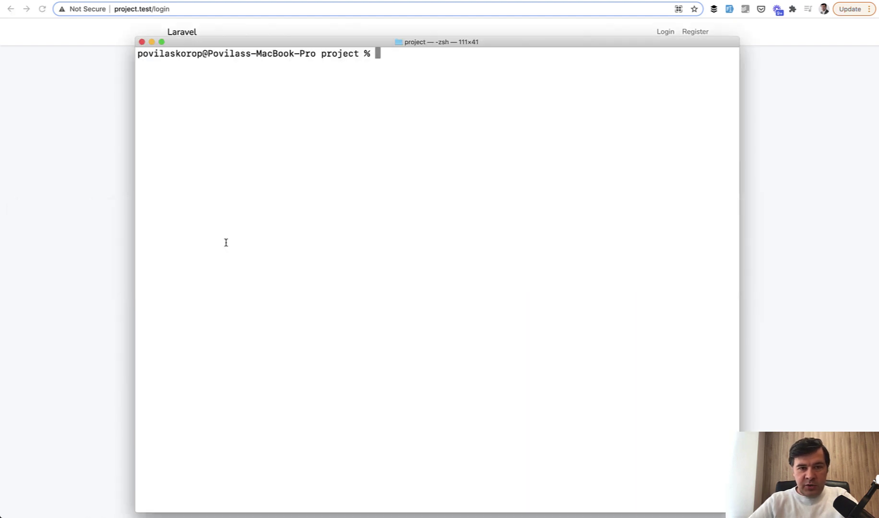
{"action": "type", "text": "php artisan make:view"}
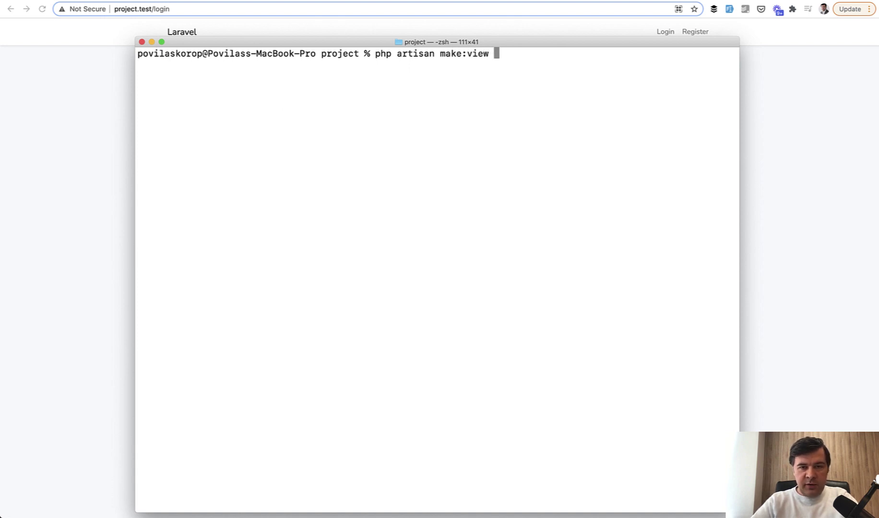
{"action": "type", "text": "susers.index"}
{"action": "key", "text": "Return"}
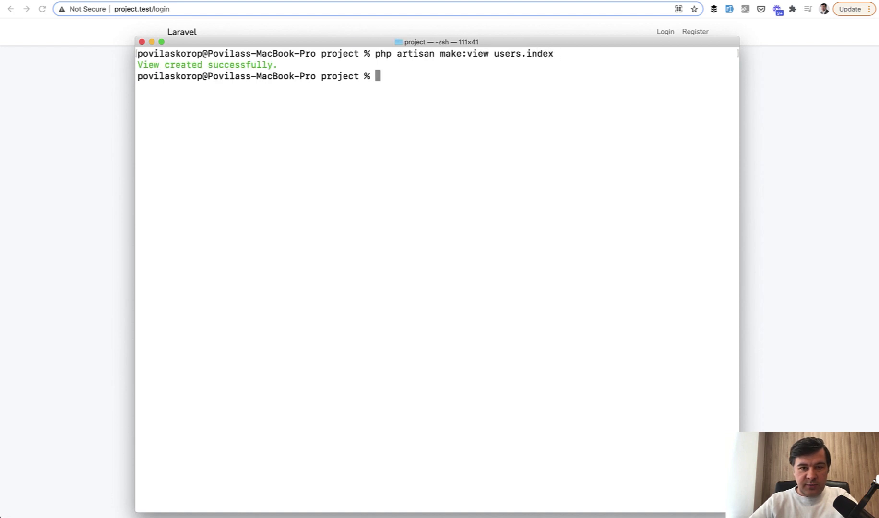
Step: Open the new, empty users/index.blade.php in PhpStorm
{"action": "key", "text": "super+Tab"}
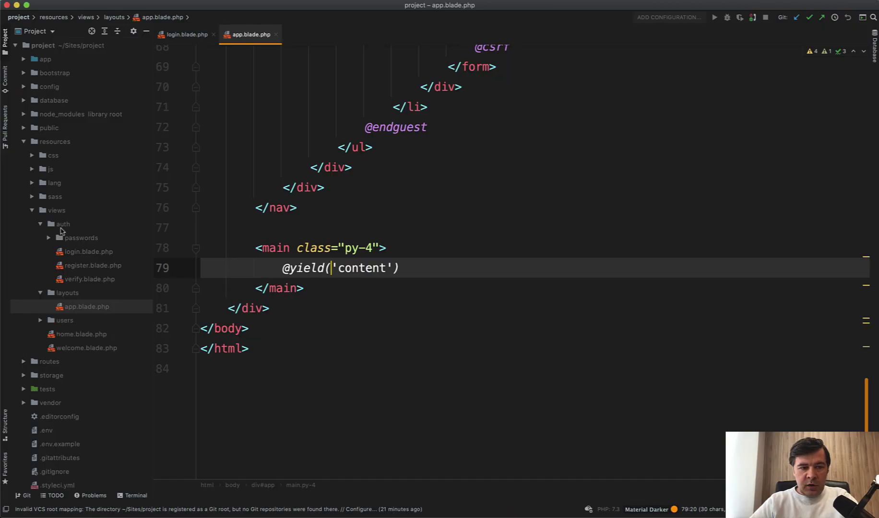
{"action": "double_click", "coordinate": [62, 320]}
{"action": "double_click", "coordinate": [89, 334]}
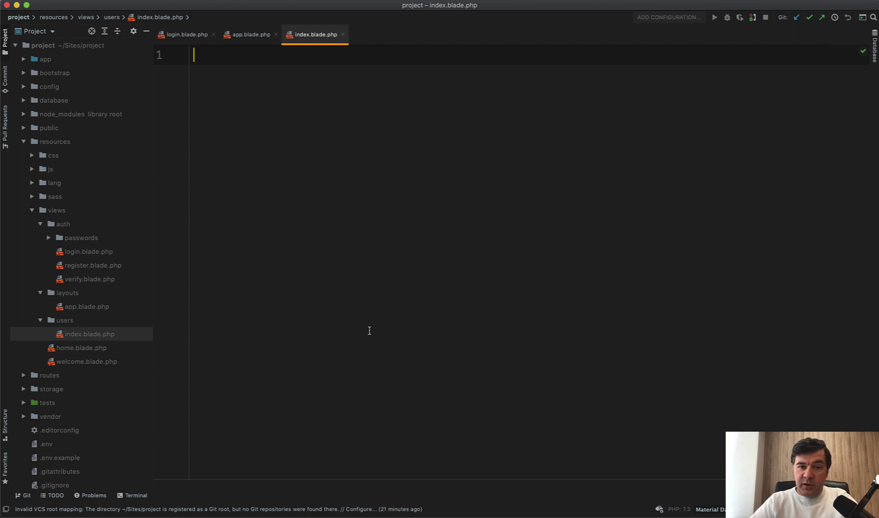
Step: Rerun make:view users.index with --extends=app and view the regenerated file
{"action": "key", "text": "super+Tab"}
{"action": "key", "text": "Up"}
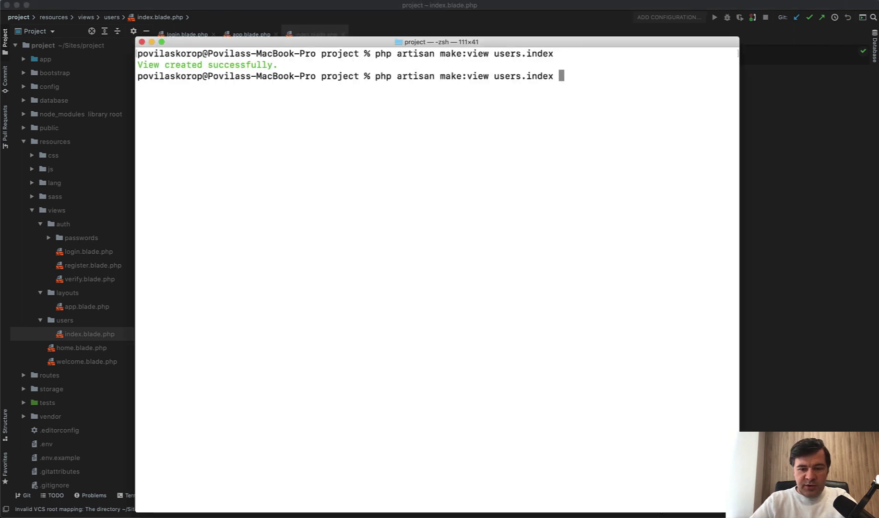
{"action": "type", "text": "--extends=app"}
{"action": "key", "text": "Return"}
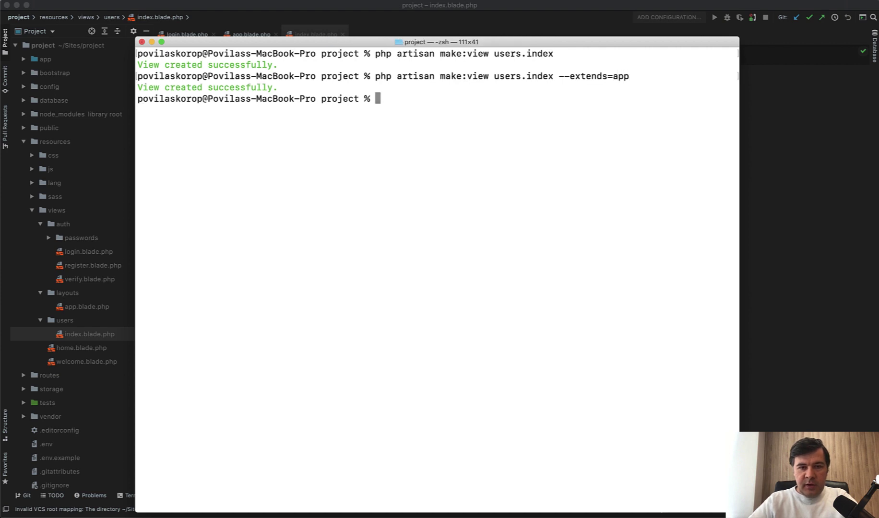
{"action": "key", "text": "super+Tab"}
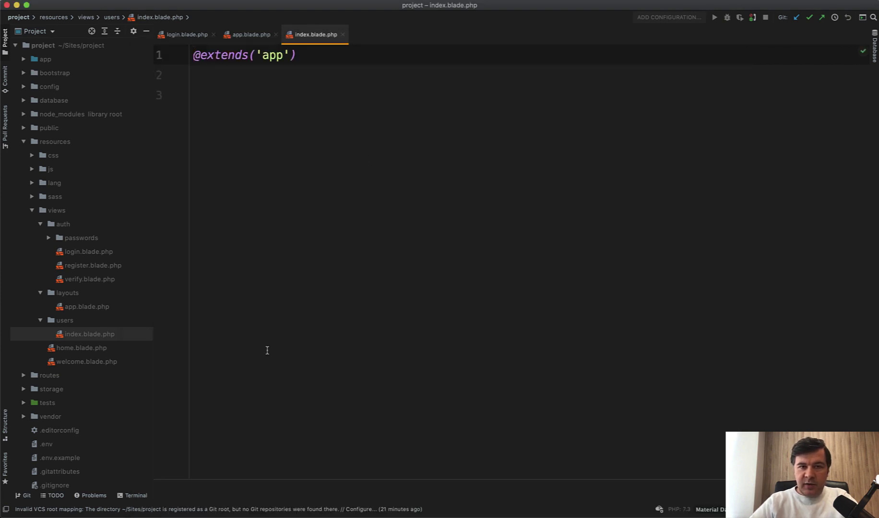
Step: Rerun make:view users.index --extends=app --section=content and compare with app.blade.php's content yield
{"action": "left_click", "coordinate": [306, 185]}
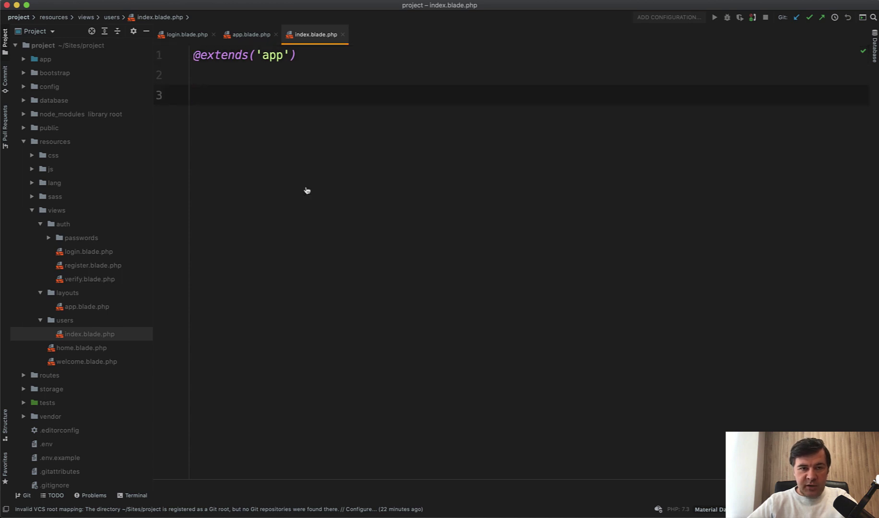
{"action": "key", "text": "super+Tab"}
{"action": "key", "text": "Up"}
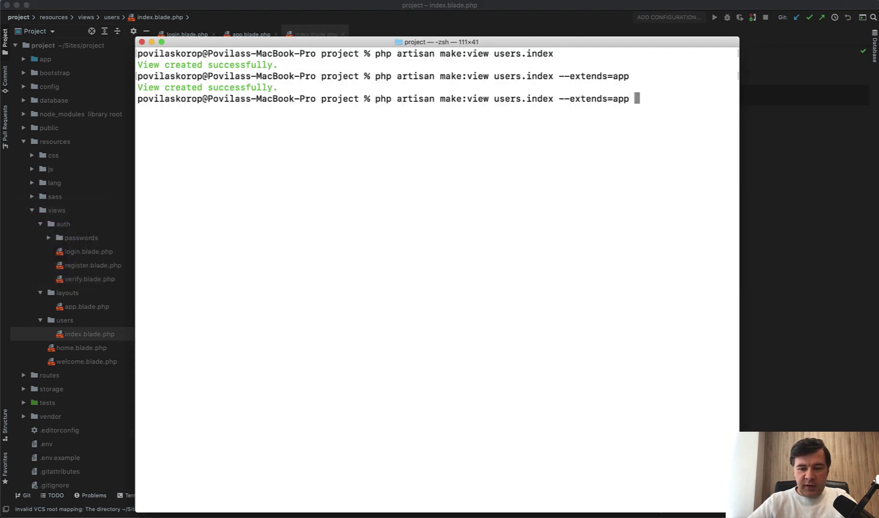
{"action": "type", "text": "--section=content"}
{"action": "key", "text": "Return"}
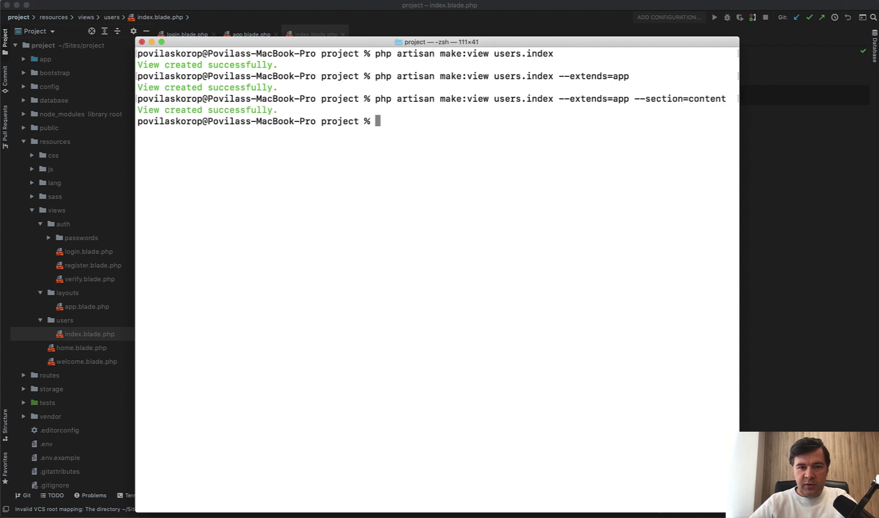
{"action": "key", "text": "super+Tab"}
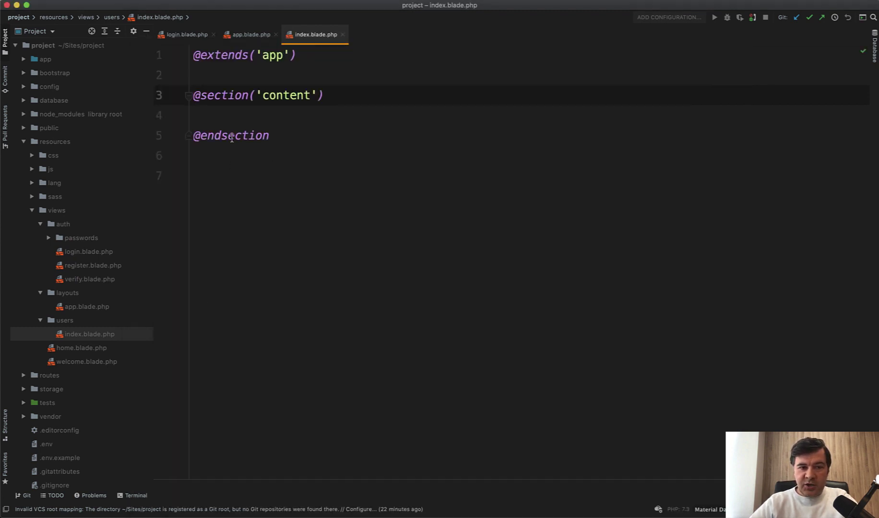
{"action": "left_click", "coordinate": [247, 34]}
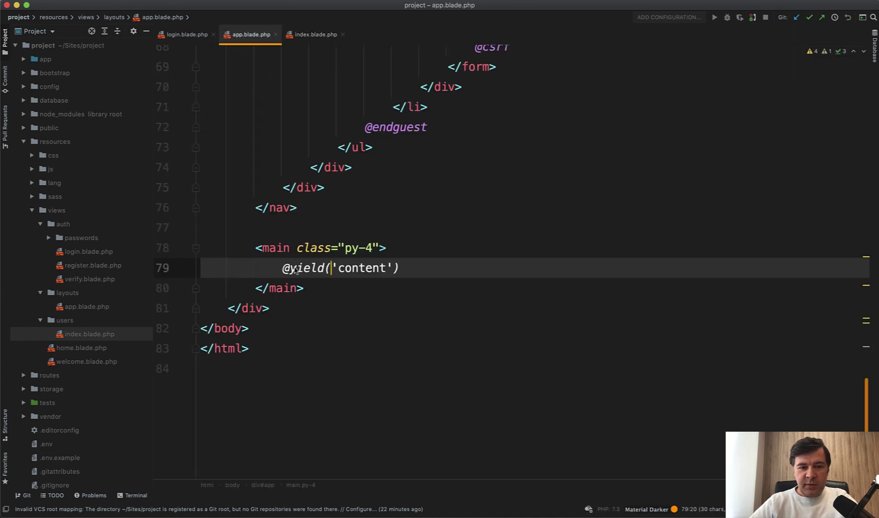
Step: Rerun make:view users.index with --extends=app --with-yields instead of --section, and inspect the views
{"action": "key", "text": "super+Tab"}
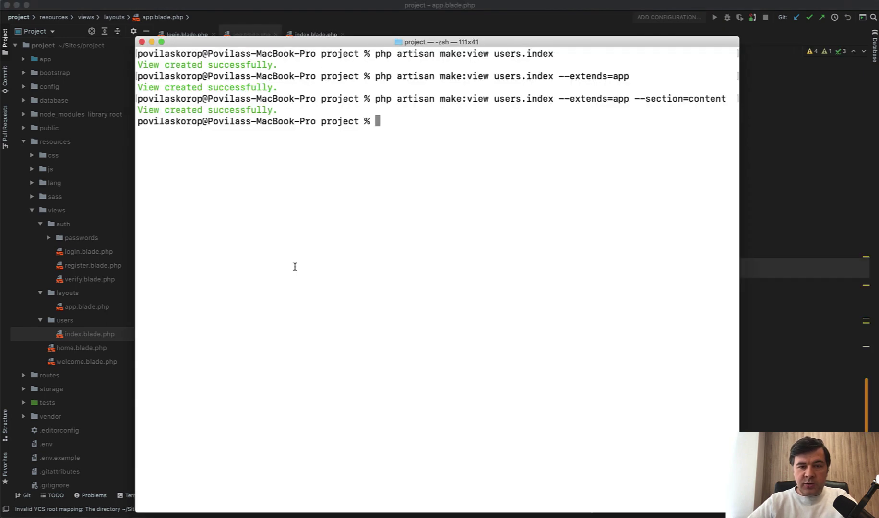
{"action": "key", "text": "Up"}
{"action": "key", "text": "BackSpace"}
{"action": "key", "text": "BackSpace"}
{"action": "key", "text": "BackSpace"}
{"action": "key", "text": "BackSpace"}
{"action": "key", "text": "BackSpace"}
{"action": "key", "text": "BackSpace"}
{"action": "key", "text": "BackSpace"}
{"action": "key", "text": "BackSpace"}
{"action": "key", "text": "BackSpace"}
{"action": "key", "text": "BackSpace"}
{"action": "key", "text": "BackSpace"}
{"action": "key", "text": "BackSpace"}
{"action": "key", "text": "BackSpace"}
{"action": "key", "text": "BackSpace"}
{"action": "type", "text": "with-yields"}
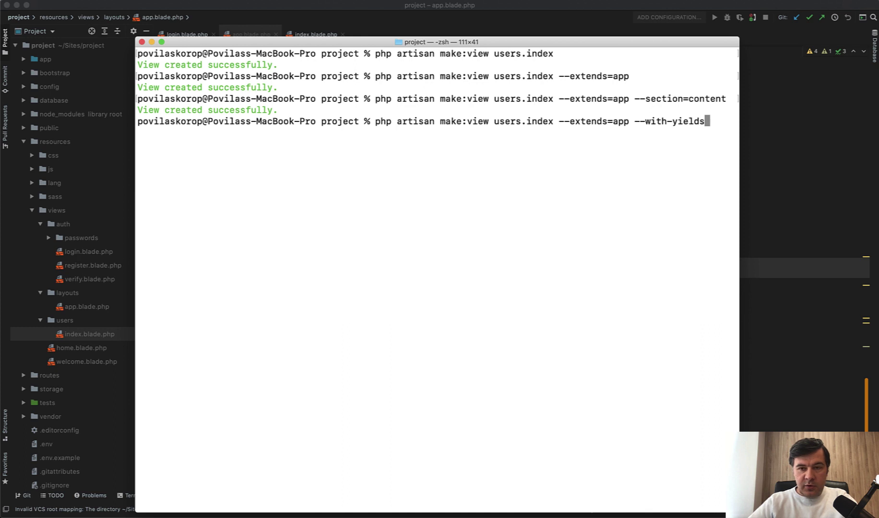
{"action": "key", "text": "Return"}
{"action": "key", "text": "super+Tab"}
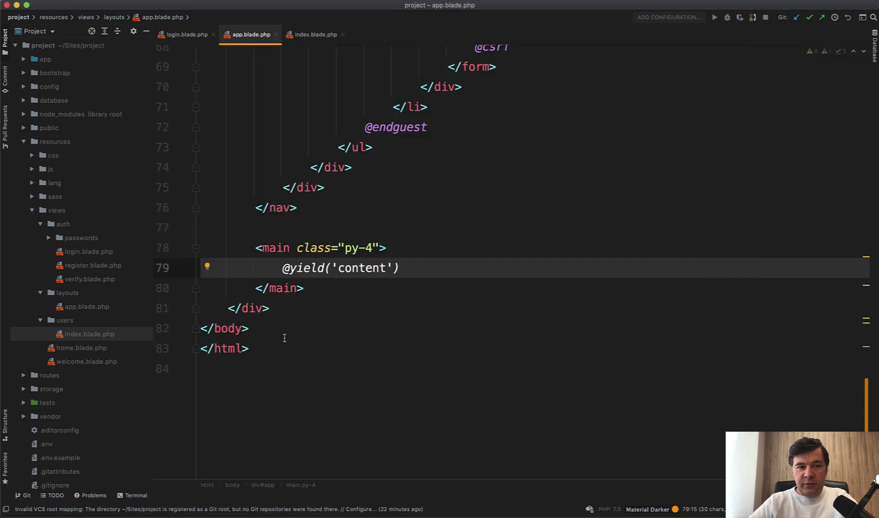
{"action": "left_click", "coordinate": [315, 34]}
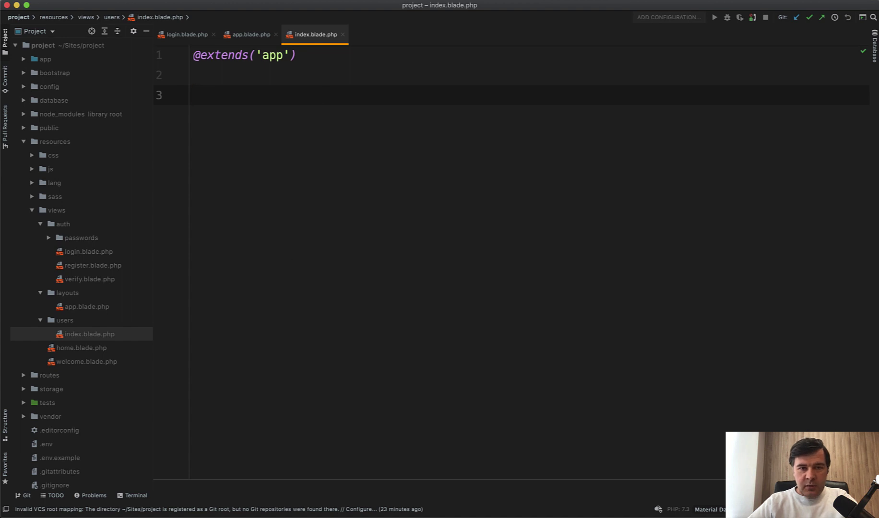
{"action": "key", "text": "super+Tab"}
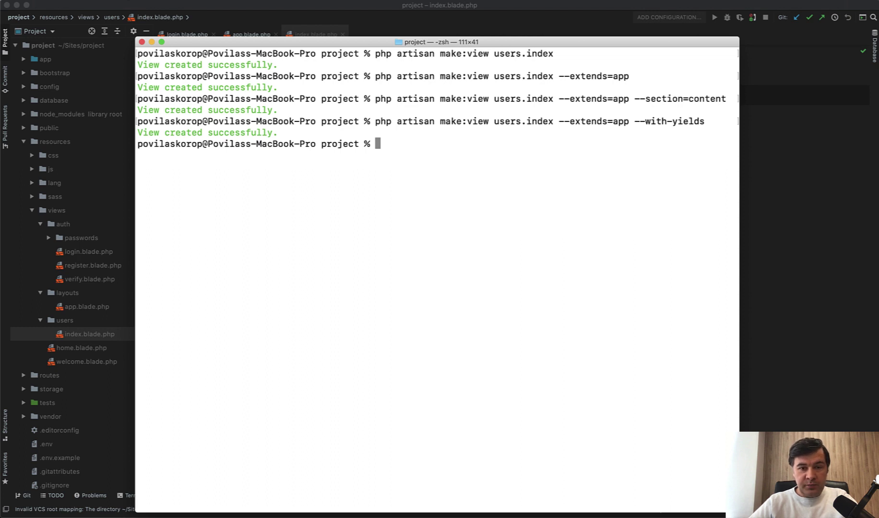
{"action": "type", "text": "php artisan make:view users --resource"}
Step: Run make:view users --resource and open the generated edit and create views
{"action": "key", "text": "Return"}
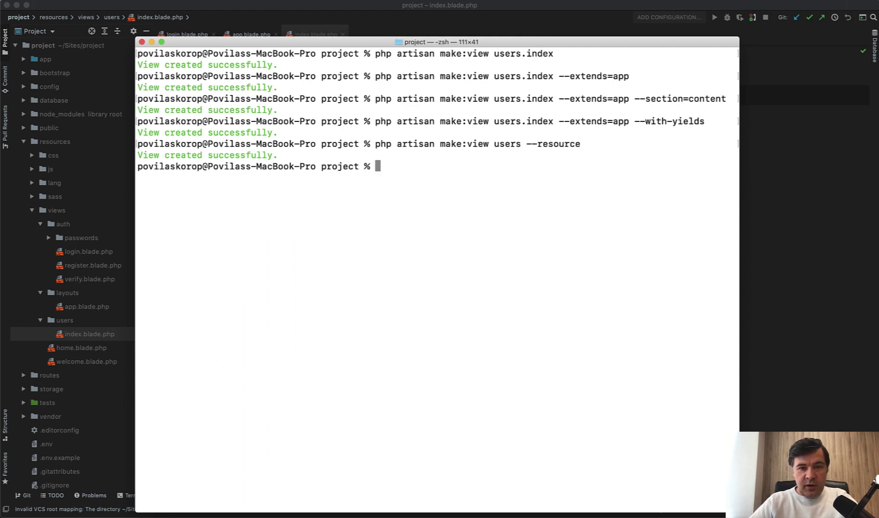
{"action": "key", "text": "super+Tab"}
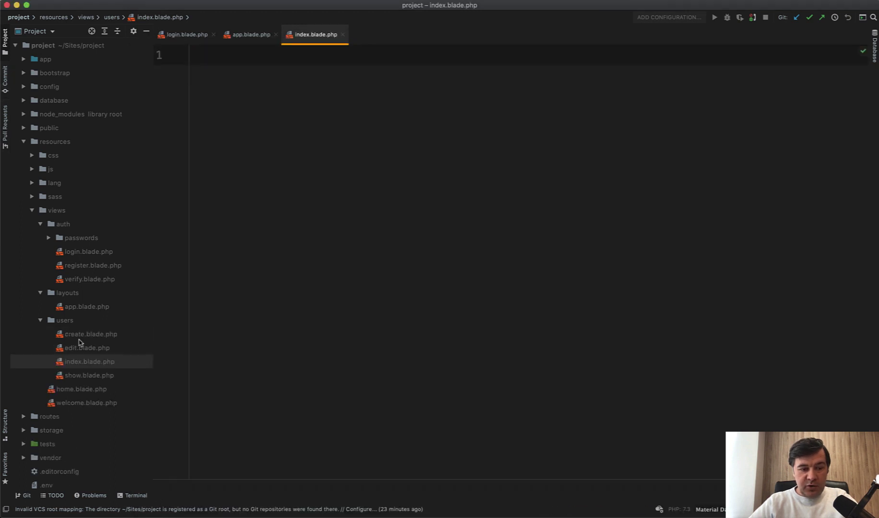
{"action": "double_click", "coordinate": [79, 347]}
{"action": "double_click", "coordinate": [83, 335]}
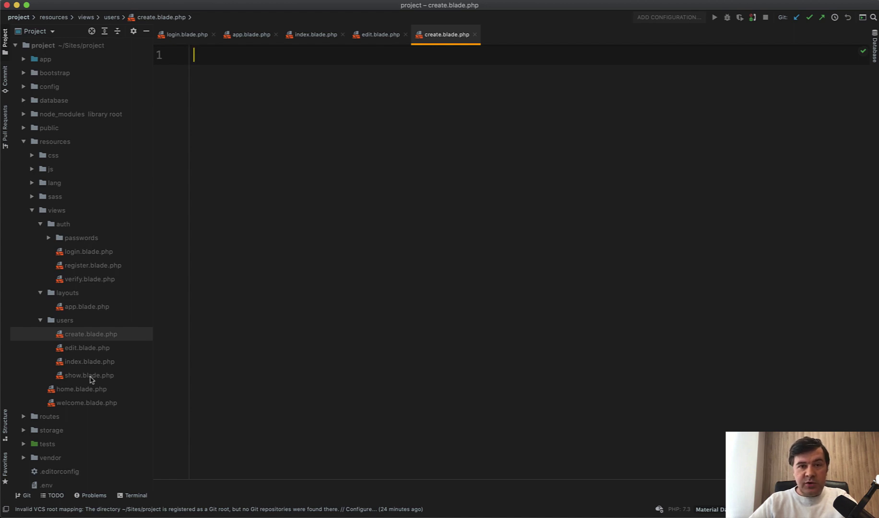
Step: Regenerate the users resource views with --extends=app --section=content, then switch to index.blade.php
{"action": "key", "text": "super+Tab"}
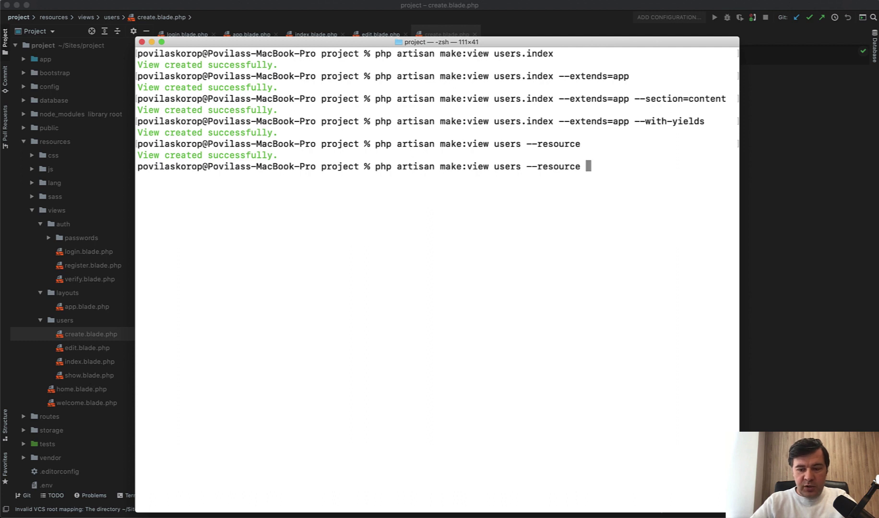
{"action": "type", "text": "--extends=app --section=content"}
{"action": "key", "text": "Return"}
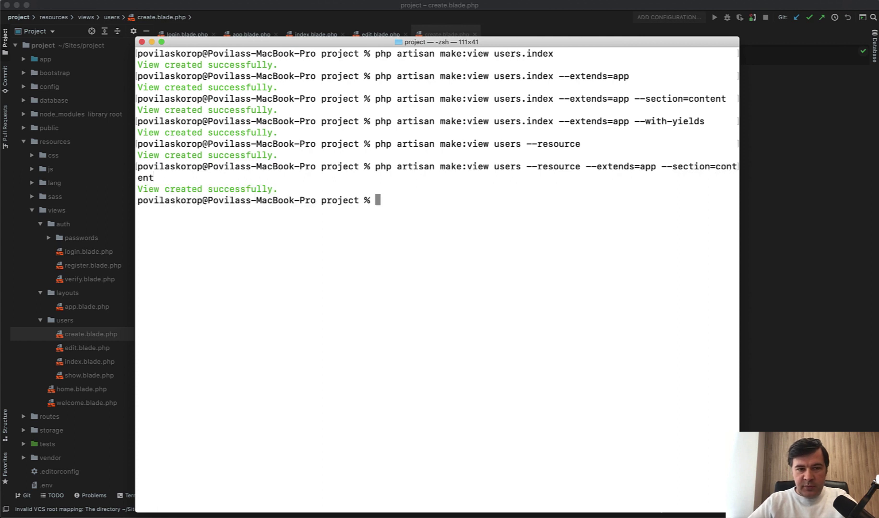
{"action": "key", "text": "super+Tab"}
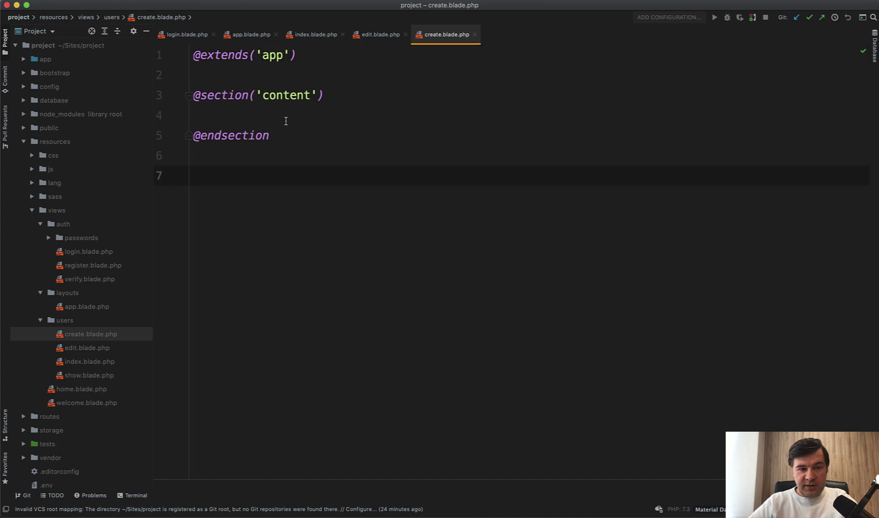
{"action": "left_click", "coordinate": [330, 115]}
{"action": "left_click", "coordinate": [317, 35]}
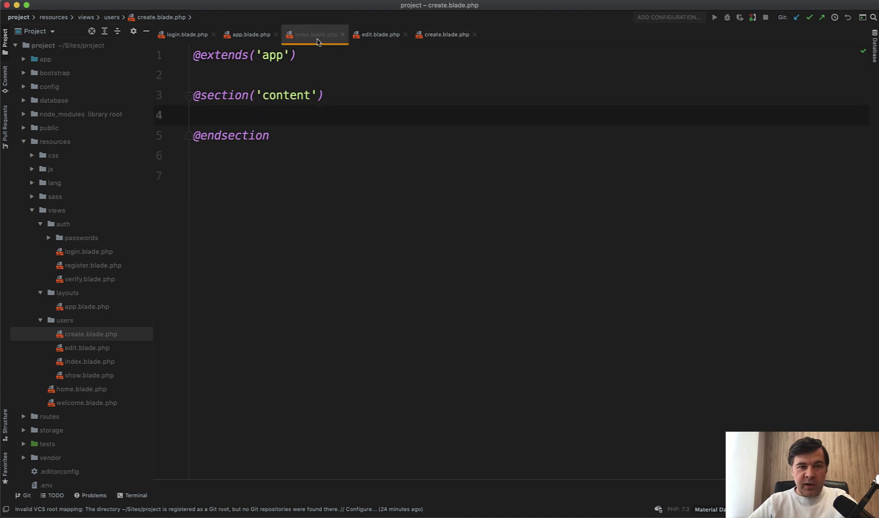
{"action": "type", "text": "Test."}
Step: Open web.php and add Route::view('users', 'users.index') above the existing routes
{"action": "key", "text": "shift"}
{"action": "key", "text": "shift"}
{"action": "type", "text": "web"}
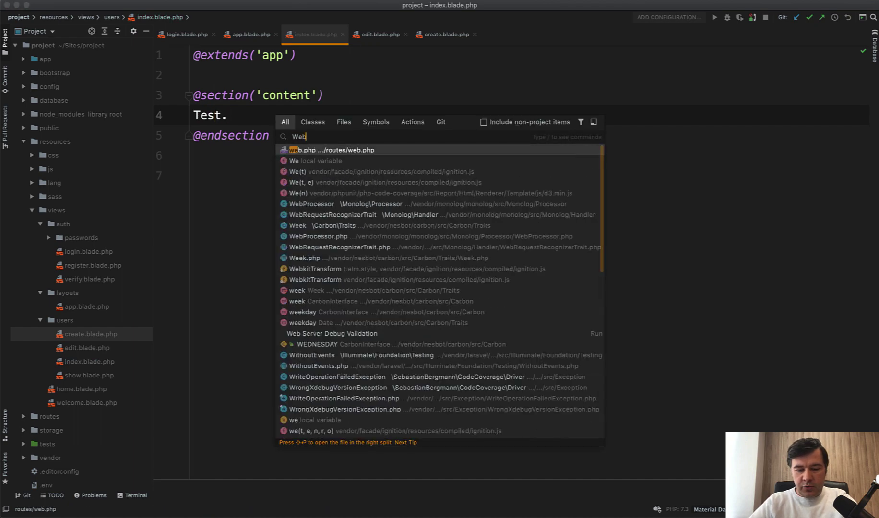
{"action": "type", "text": ".p"}
{"action": "key", "text": "Return"}
{"action": "key", "text": "Return"}
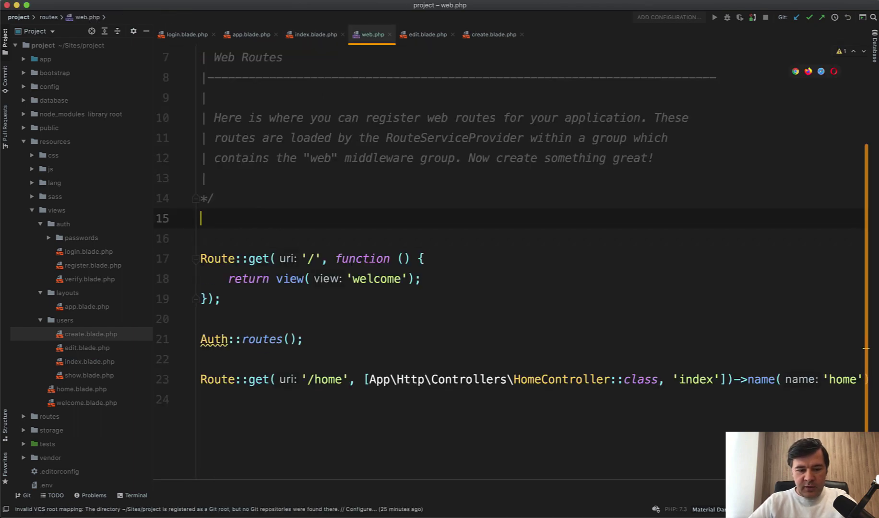
{"action": "key", "text": "Return"}
{"action": "key", "text": "Up"}
{"action": "type", "text": "Route::vi"}
{"action": "key", "text": "Return"}
{"action": "type", "text": "'users"}
{"action": "key", "text": "Right"}
{"action": "type", "text": ", 'uses."}
{"action": "key", "text": "BackSpace"}
{"action": "key", "text": "BackSpace"}
{"action": "type", "text": "rs.index"}
{"action": "key", "text": "Right"}
{"action": "key", "text": "Right"}
{"action": "type", "text": ";"}
Step: Load project.test/users in Chrome, which reports View [app] not found
{"action": "key", "text": "super+Tab"}
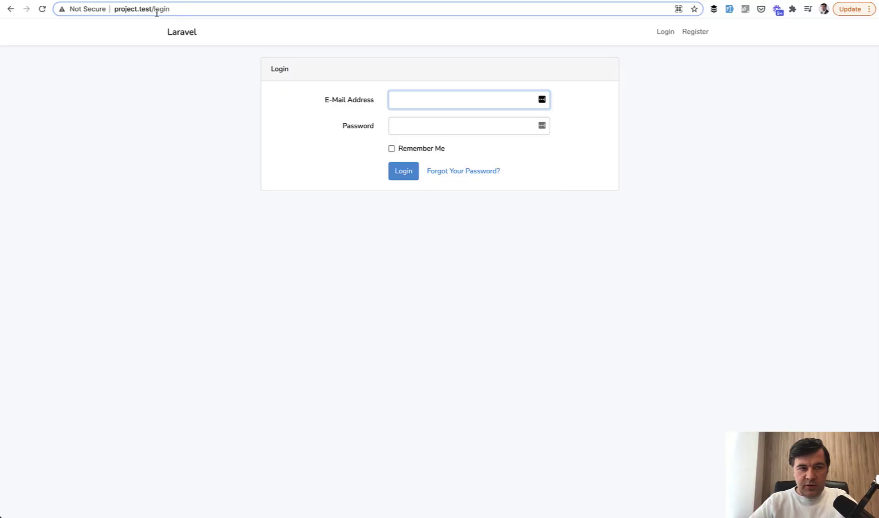
{"action": "double_click", "coordinate": [157, 10]}
{"action": "type", "text": "user"}
{"action": "key", "text": "Return"}
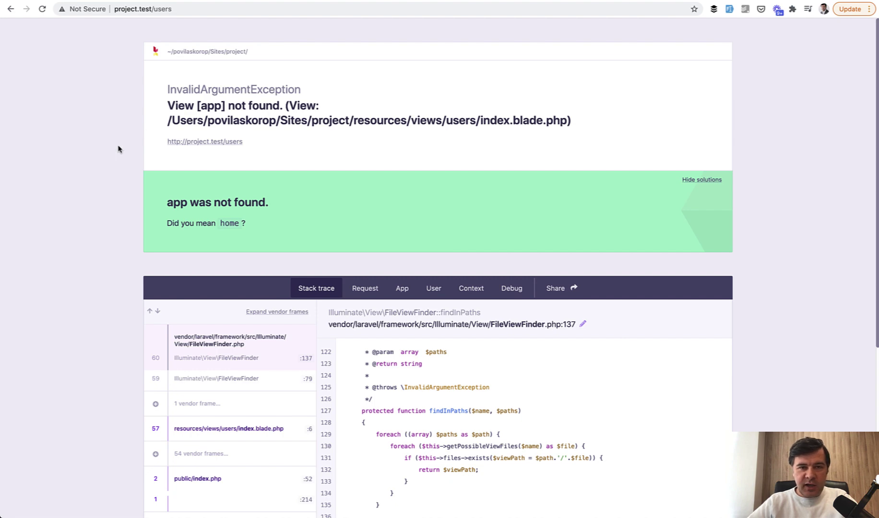
Step: Rerun the artisan view command in Terminal with --extends=layouts.app
{"action": "key", "text": "super+Tab"}
{"action": "key", "text": "super+Tab"}
{"action": "key", "text": "Up"}
{"action": "key", "text": "Left"}
{"action": "key", "text": "Left"}
{"action": "key", "text": "Left"}
{"action": "key", "text": "Left"}
{"action": "key", "text": "Left"}
{"action": "key", "text": "Left"}
{"action": "key", "text": "Left"}
{"action": "key", "text": "Left"}
{"action": "key", "text": "Left"}
{"action": "key", "text": "Left"}
{"action": "key", "text": "Left"}
{"action": "key", "text": "Left"}
{"action": "key", "text": "Left"}
{"action": "key", "text": "Left"}
{"action": "type", "text": "layouts."}
{"action": "key", "text": "Return"}
{"action": "key", "text": "super+Tab"}
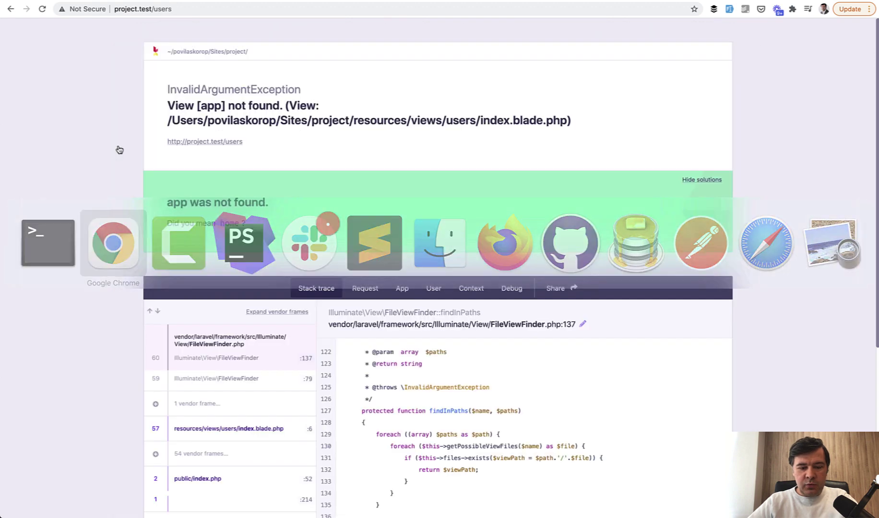
Step: Put Test. in users/index.blade.php and reload /users to see it inside the layout
{"action": "key", "text": "super+r"}
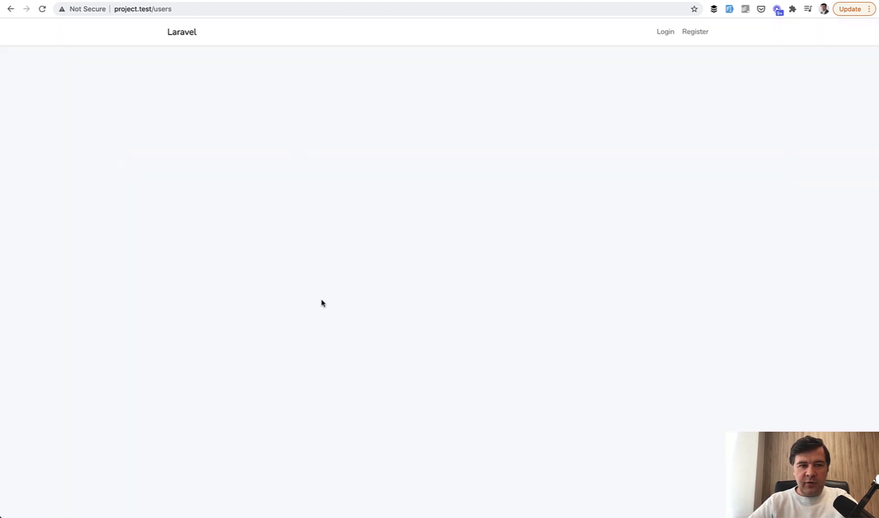
{"action": "key", "text": "super+Tab"}
{"action": "key", "text": "super+Tab"}
{"action": "key", "text": "super+Tab"}
{"action": "left_click", "coordinate": [315, 35]}
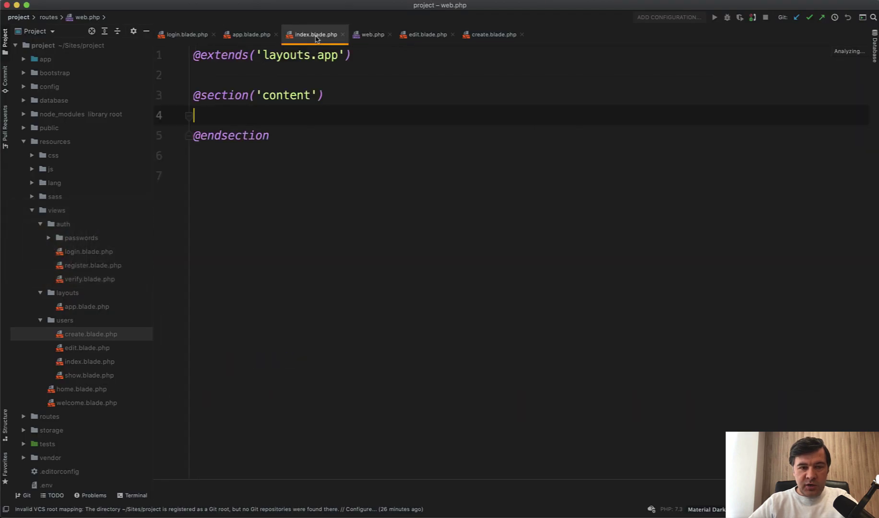
{"action": "type", "text": "Test."}
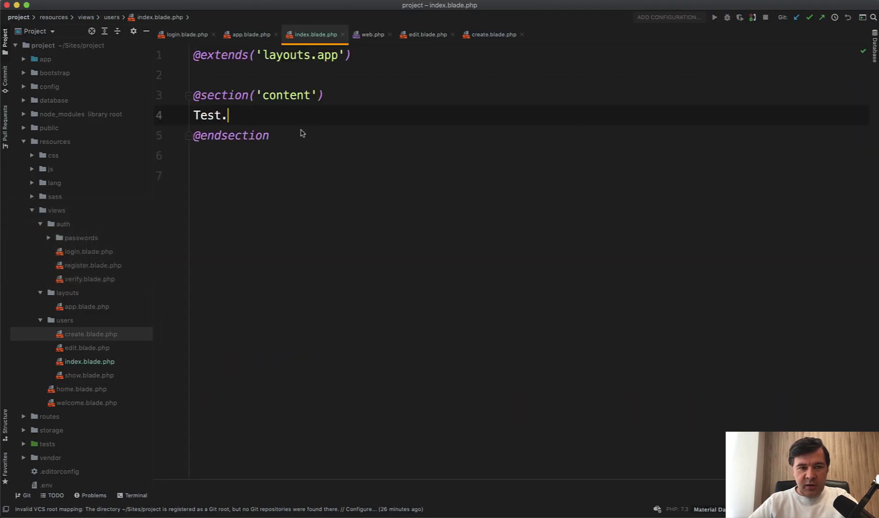
{"action": "key", "text": "super+Tab"}
{"action": "key", "text": "super+r"}
{"action": "left_click_drag", "start_coordinate": [2, 62], "coordinate": [15, 64]}
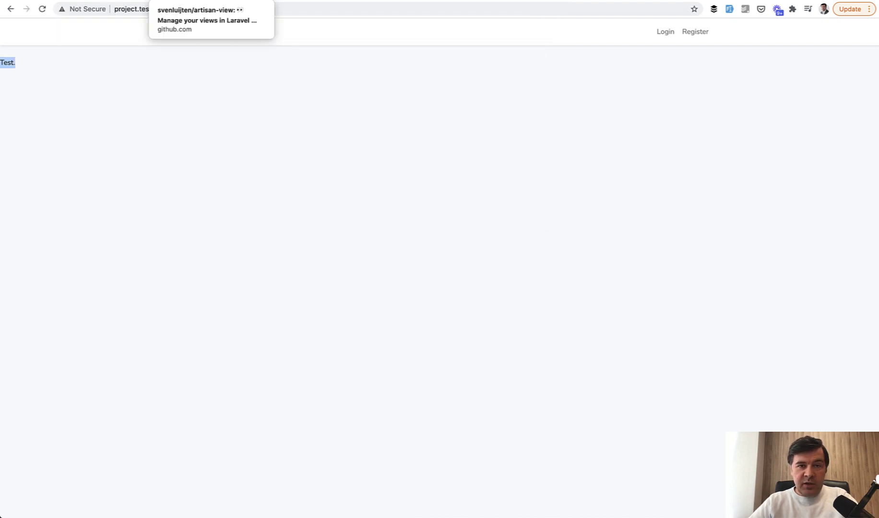
Step: Switch to the svenluijten/artisan-view GitHub tab in Chrome
{"action": "left_click", "coordinate": [185, 0]}
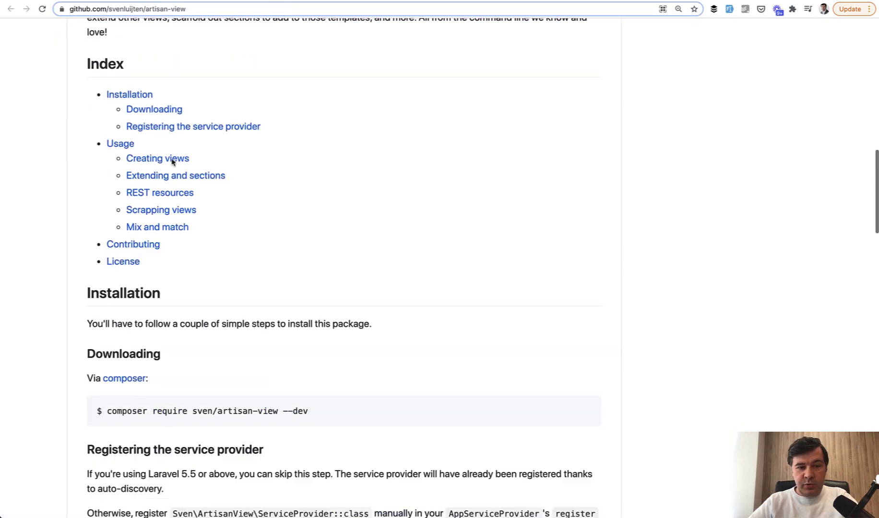
{"action": "scroll", "coordinate": [186, 62], "scroll_direction": "up", "scroll_amount": 10}
{"action": "scroll", "coordinate": [172, 162], "scroll_direction": "up", "scroll_amount": 5}
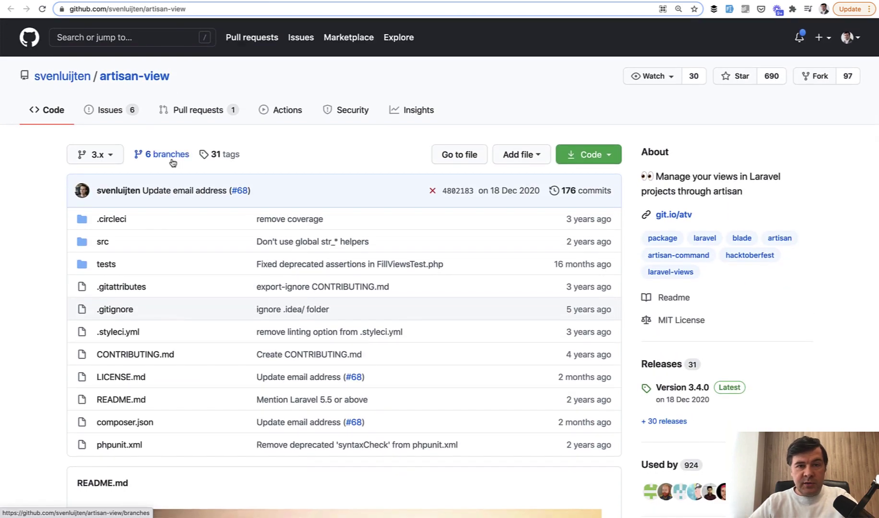